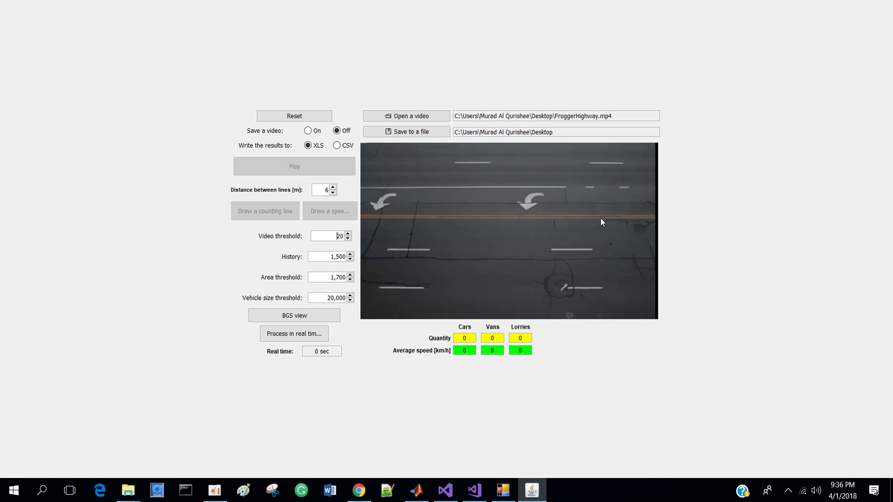
Finish the red counting line across the road and draw the green speed line to the video's bottom edge
click(608, 319)
click(330, 211)
click(418, 319)
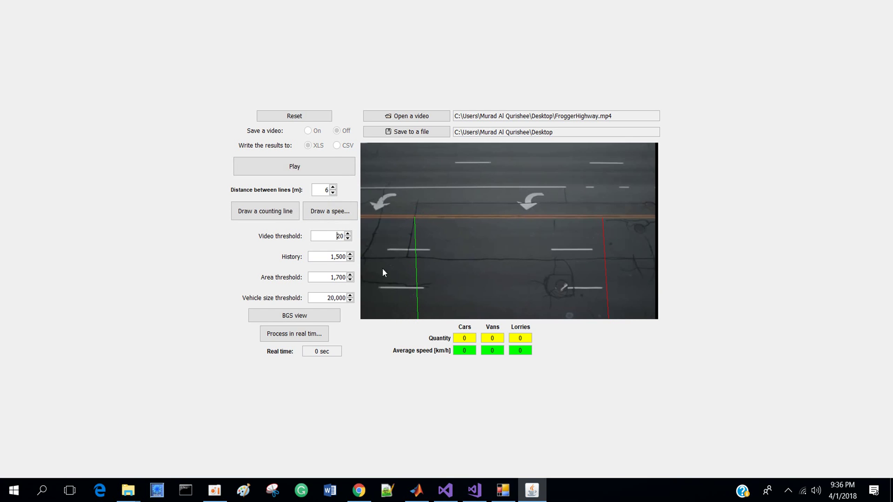
Play FroggerHighway.mp4 maximised until it counts 22 cars at 87.858 km/h, then minimise the analyzer
click(300, 169)
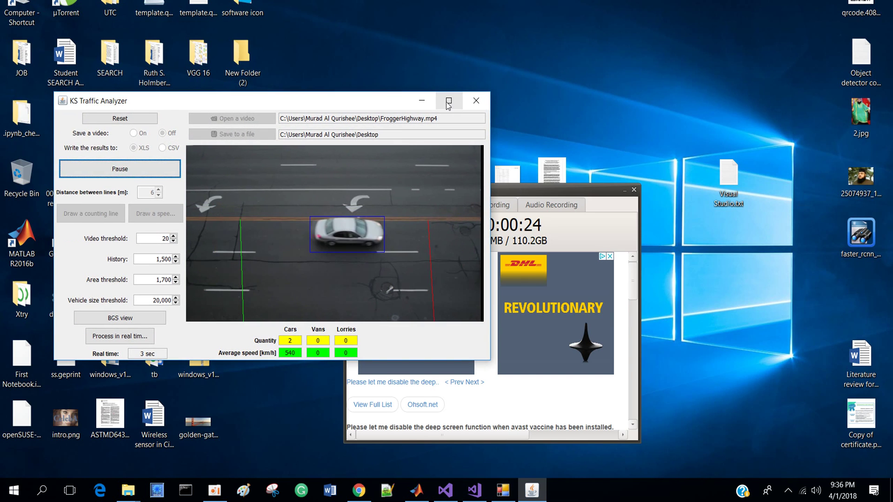
click(447, 103)
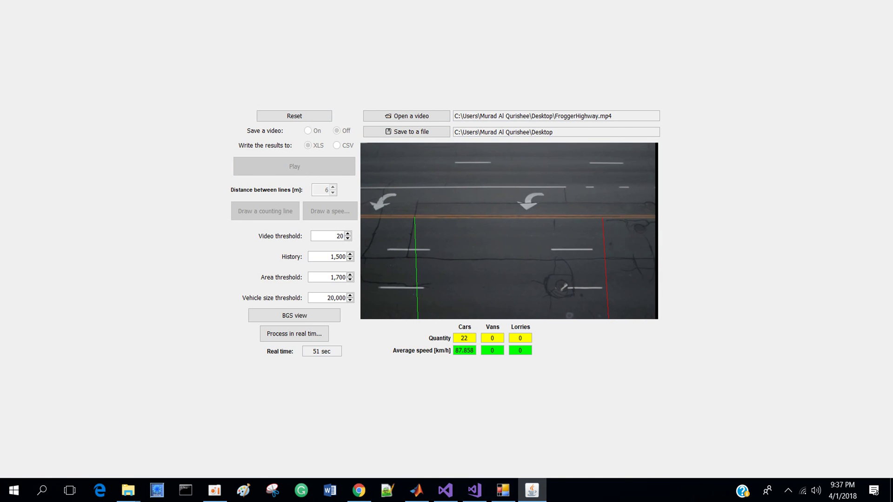
click(885, 1)
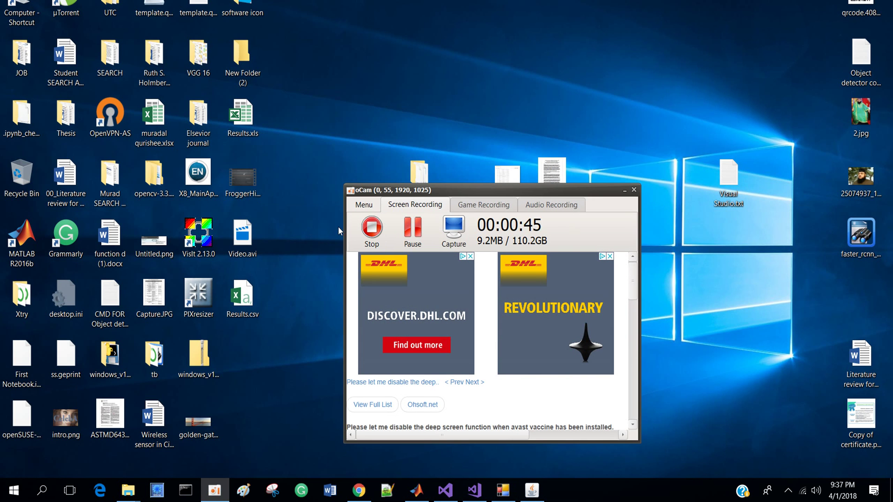
Bring Chrome back on the KS_Traffic_Analyzer repository tab and scroll through its README
click(358, 490)
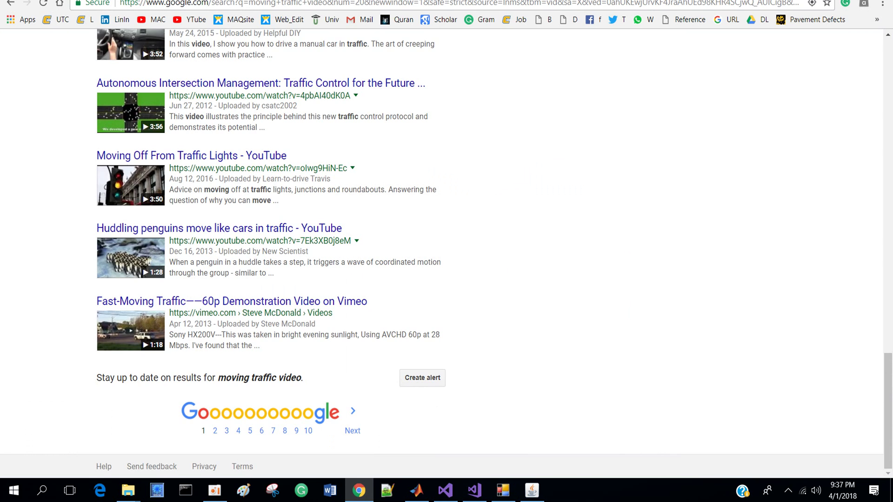
key(ctrl+Tab)
scroll(213, 171, up, 4)
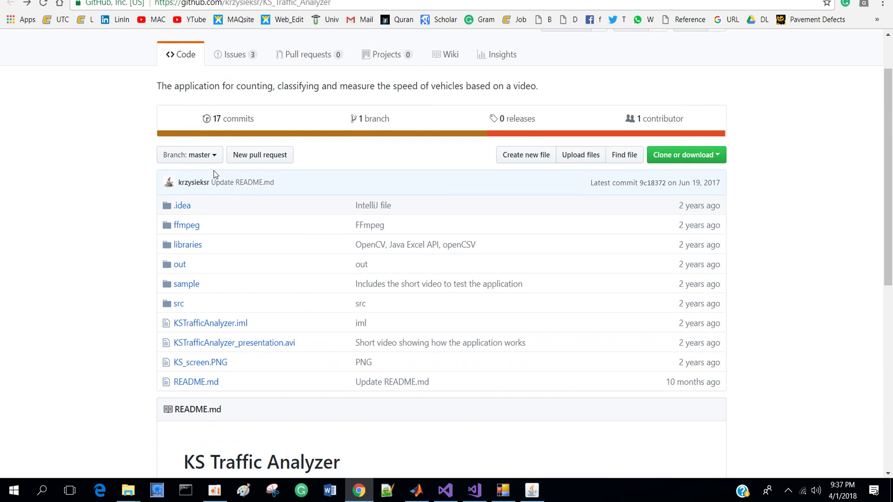
scroll(236, 265, down, 3)
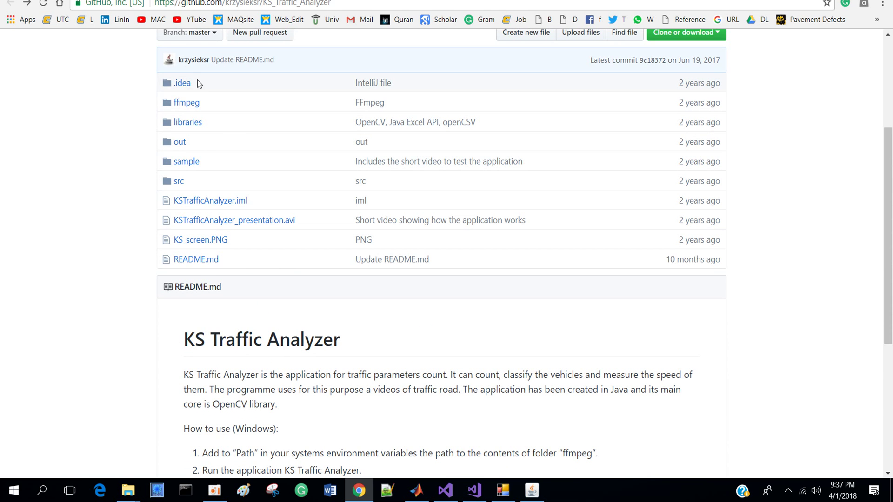
scroll(274, 283, down, 4)
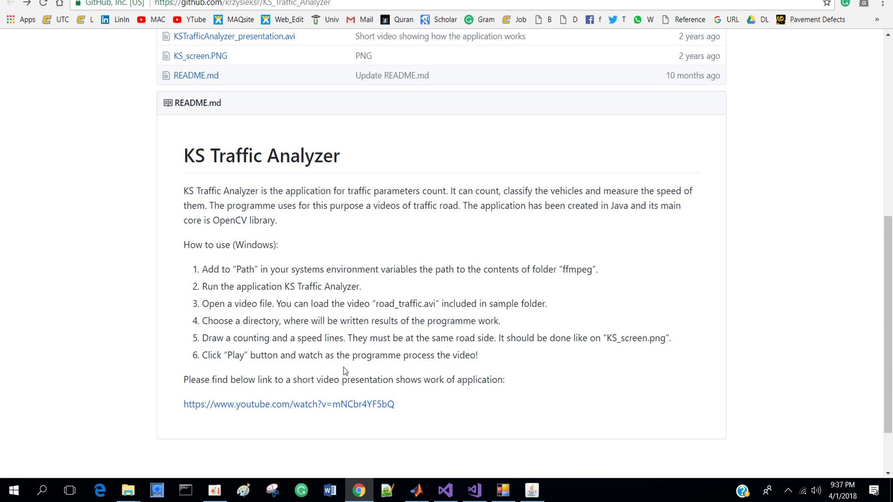
scroll(357, 161, up, 5)
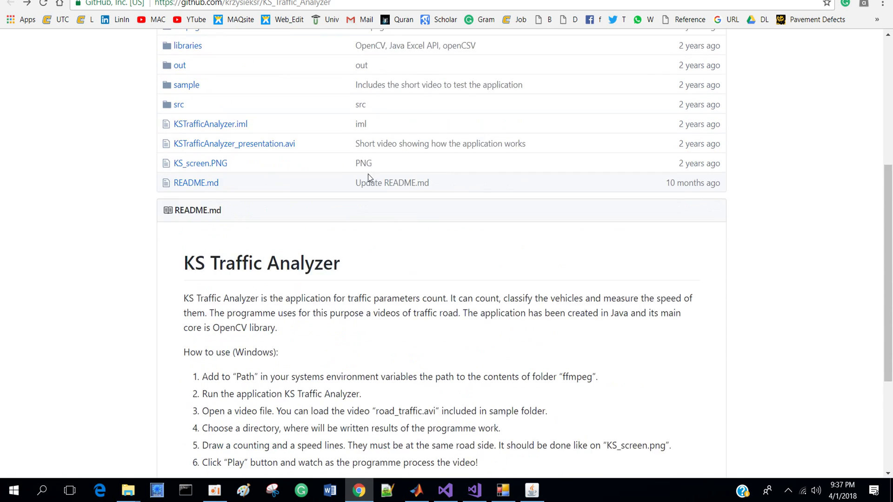
Download the repository as a ZIP from Clone or download, then show the desktop
click(679, 102)
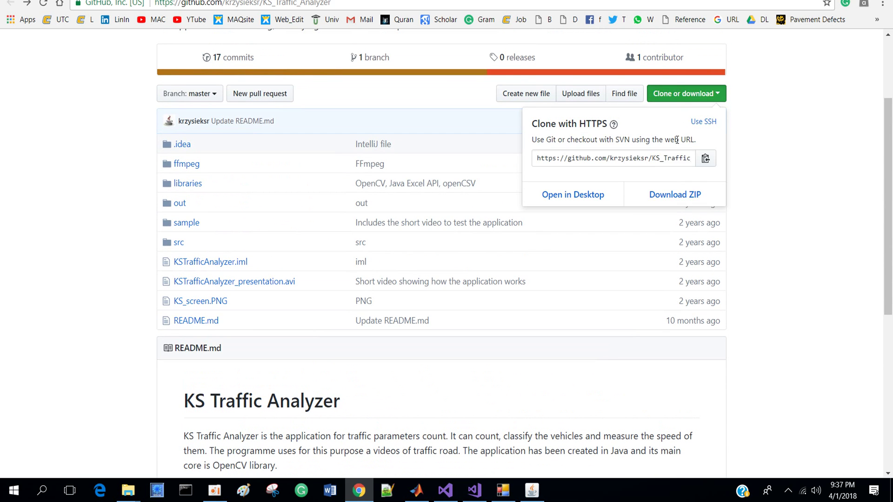
click(670, 198)
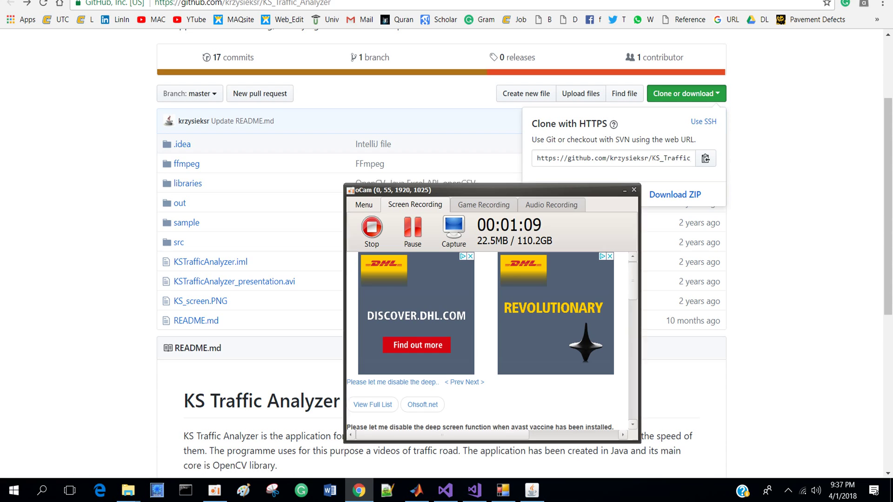
key(super+d)
Go through Computer, Windows (C:) and KS analyzer into ffmpeg and select its path C:\KS analyzer\ffmpeg
double_click(28, 10)
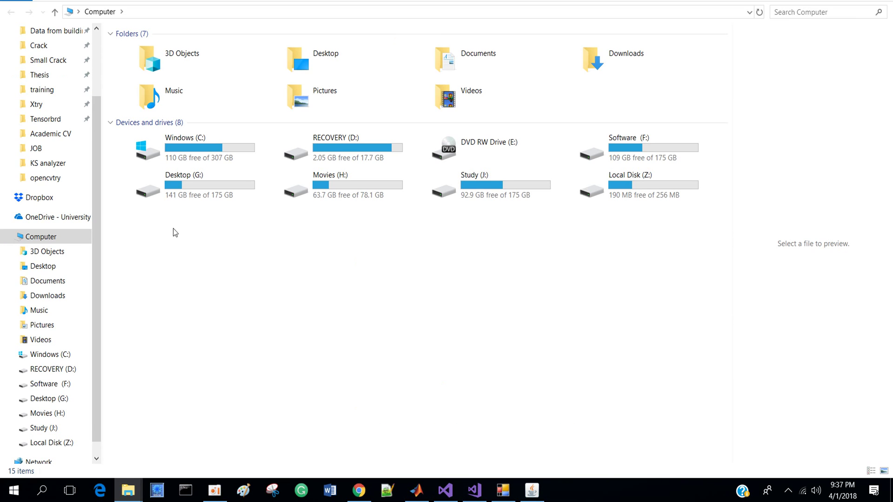
double_click(154, 149)
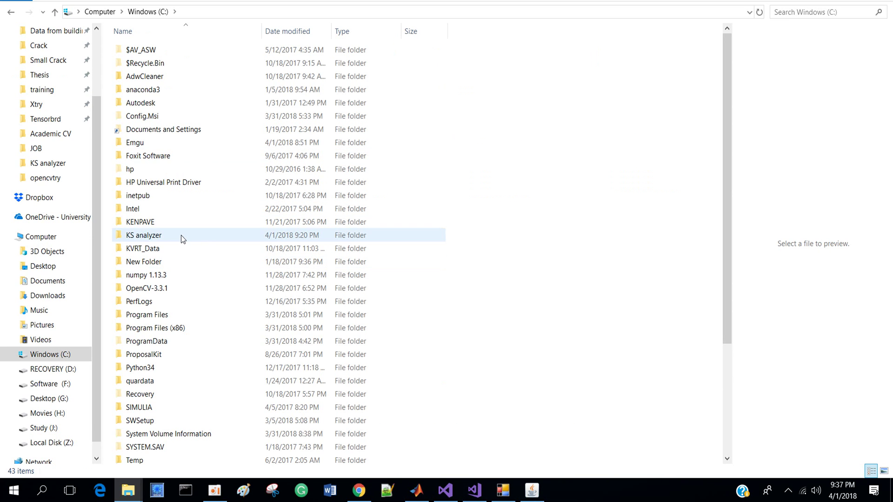
double_click(180, 235)
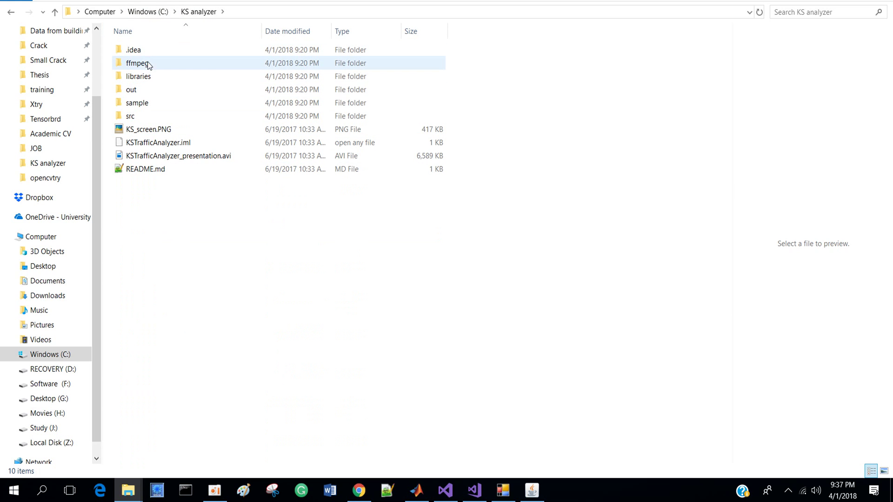
mouse_move(148, 68)
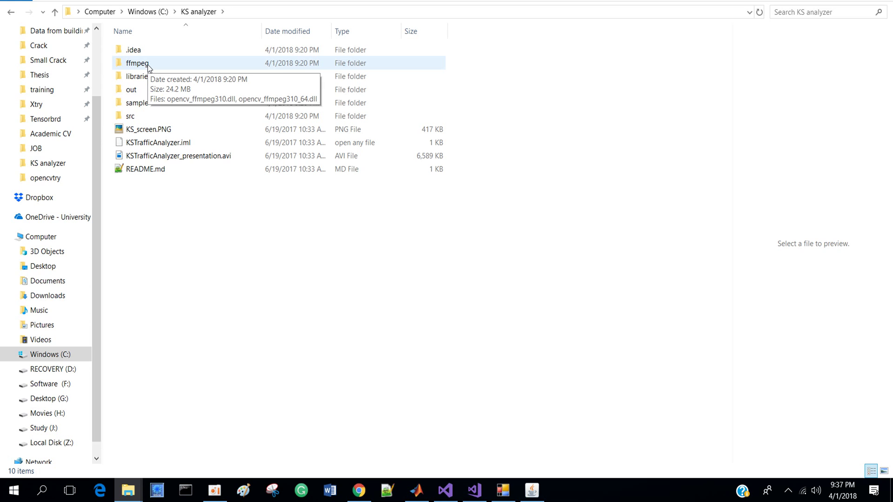
double_click(147, 66)
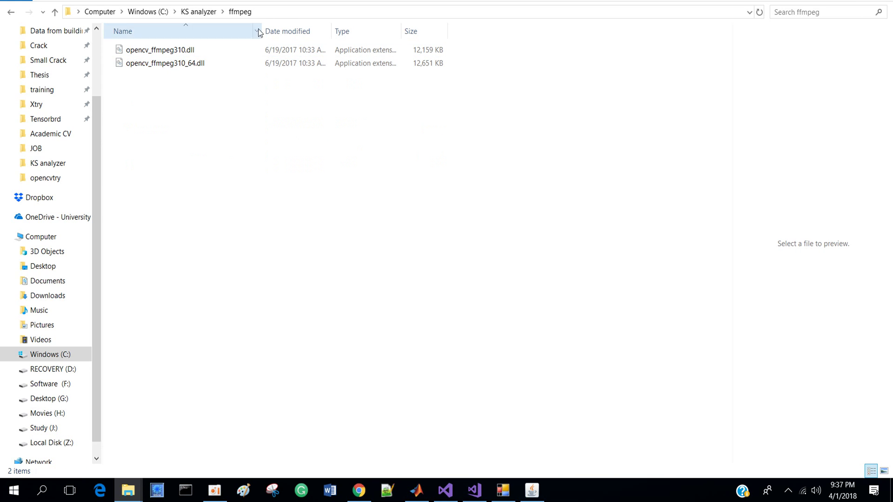
click(282, 13)
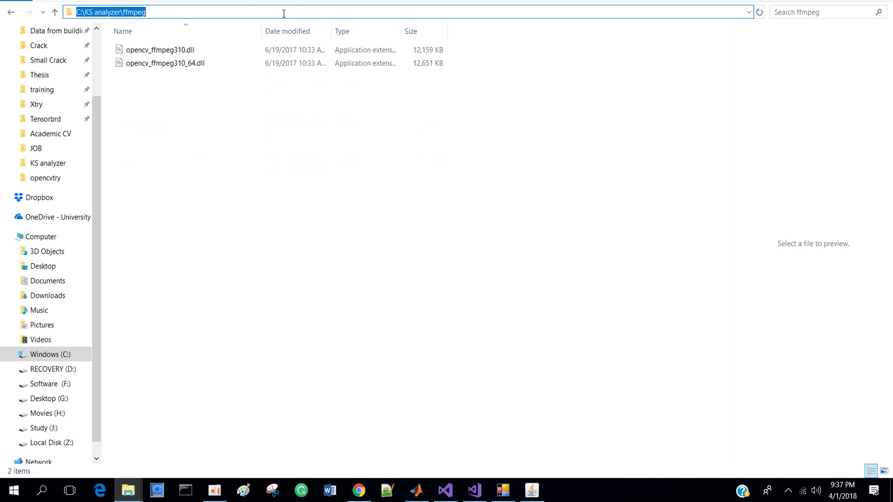
Search 'env' to reach System Properties and open its Environment Variables list
click(42, 490)
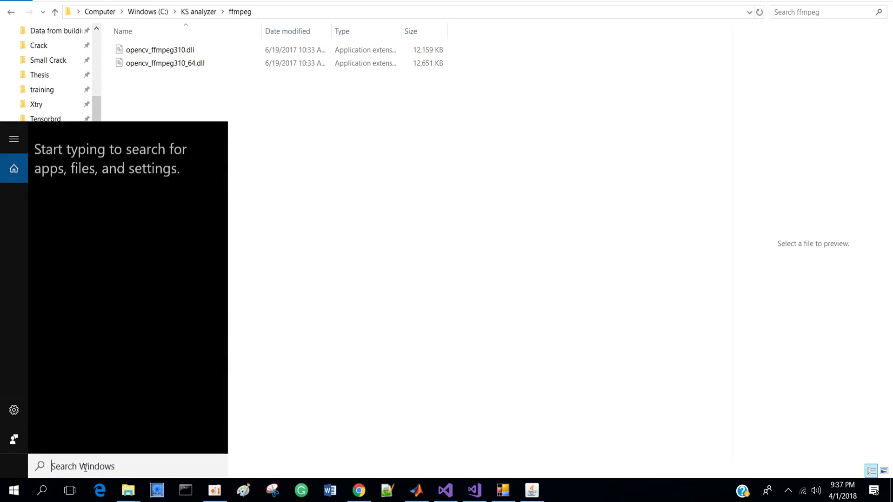
text(env)
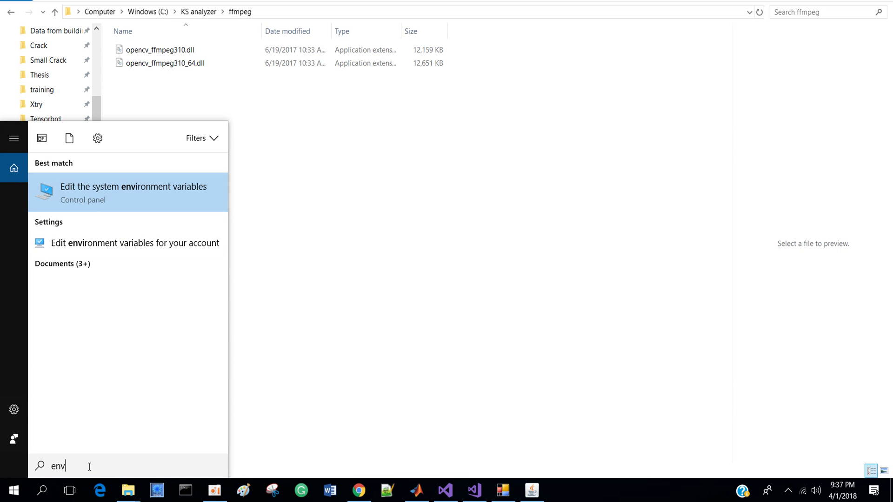
click(122, 197)
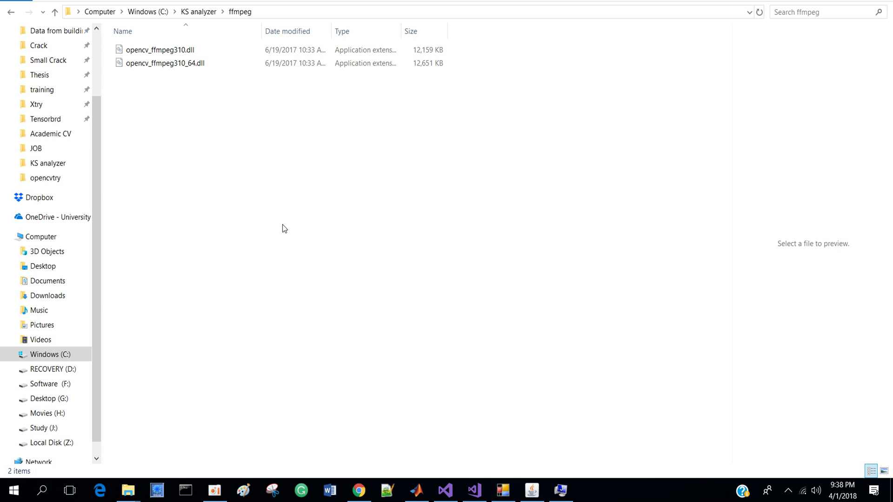
click(560, 490)
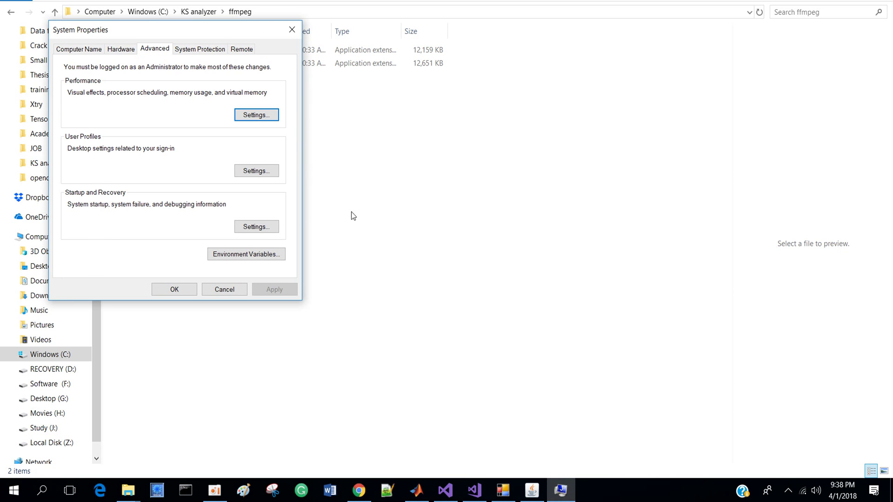
click(265, 254)
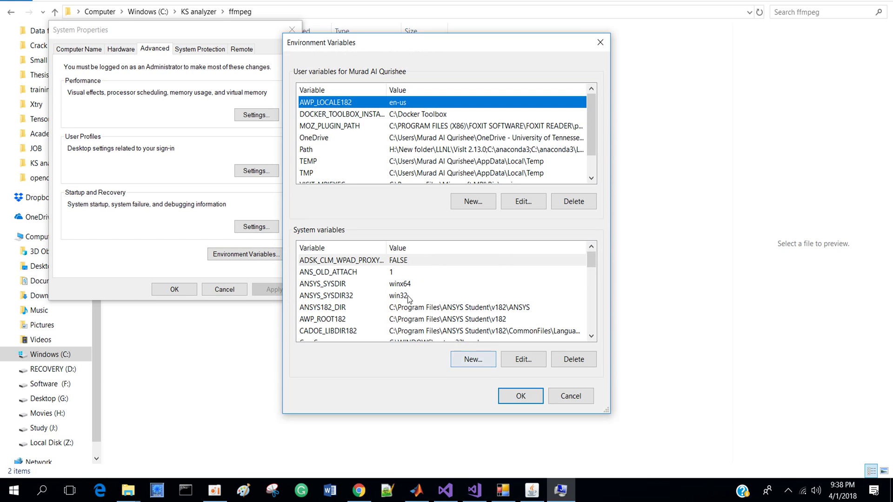
Select the system Path variable and open it for editing
scroll(405, 307, down, 8)
scroll(387, 311, down, 1)
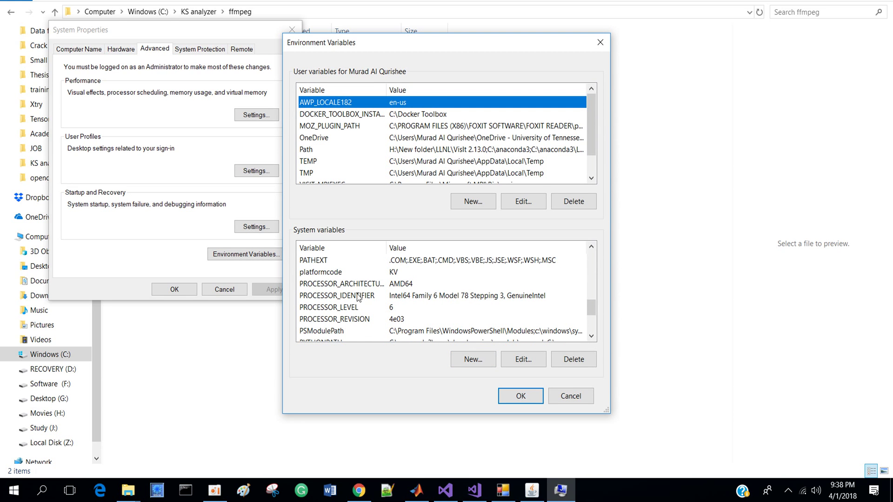
scroll(380, 297, up, 1)
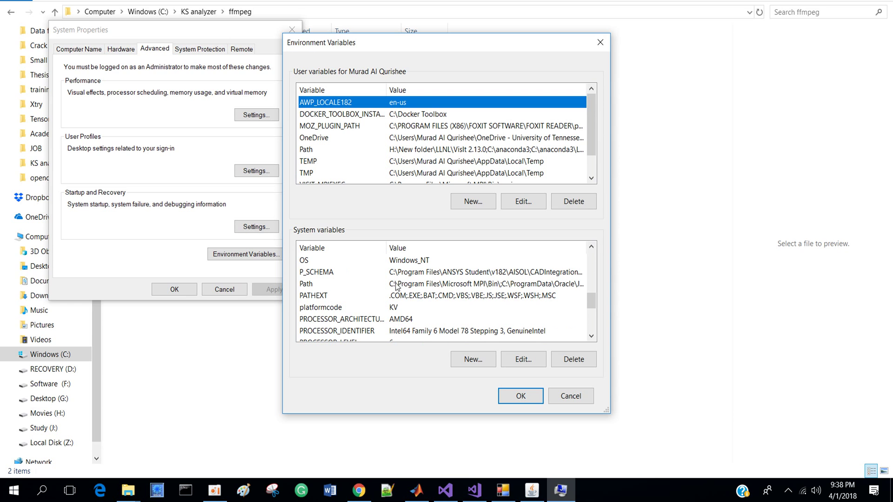
click(399, 284)
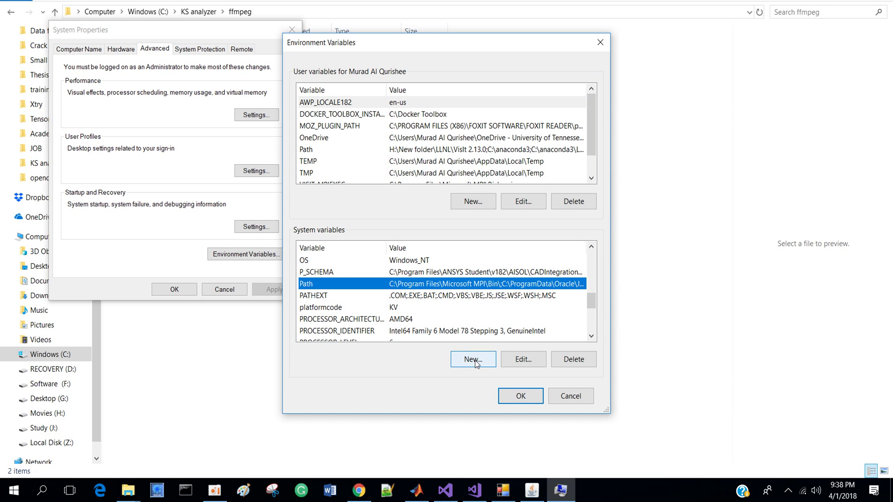
click(524, 363)
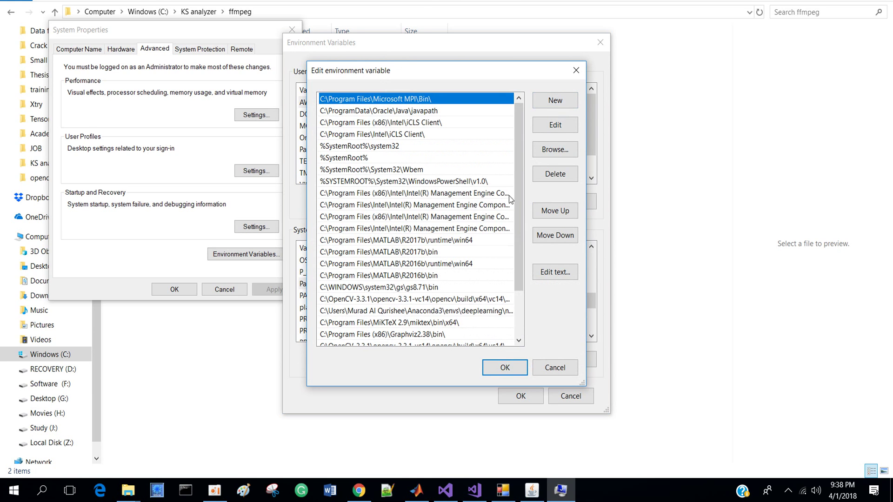
Confirm the added C:\KS analyzer\ffmpeg entry and OK out of all system dialogs
scroll(519, 181, down, 2)
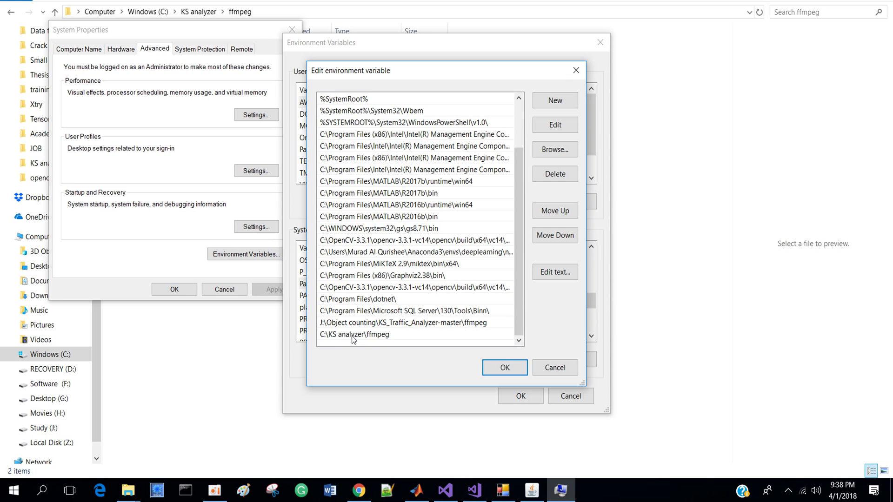
click(505, 369)
click(520, 395)
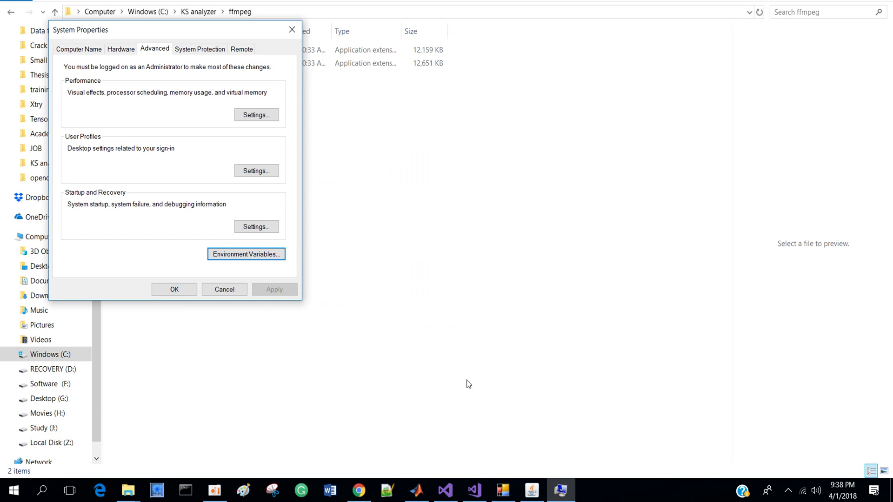
click(174, 290)
Back in KS analyzer, play KSTrafficAnalyzer_presentation.avi, skip ahead about 15 seconds, then close the player
click(10, 13)
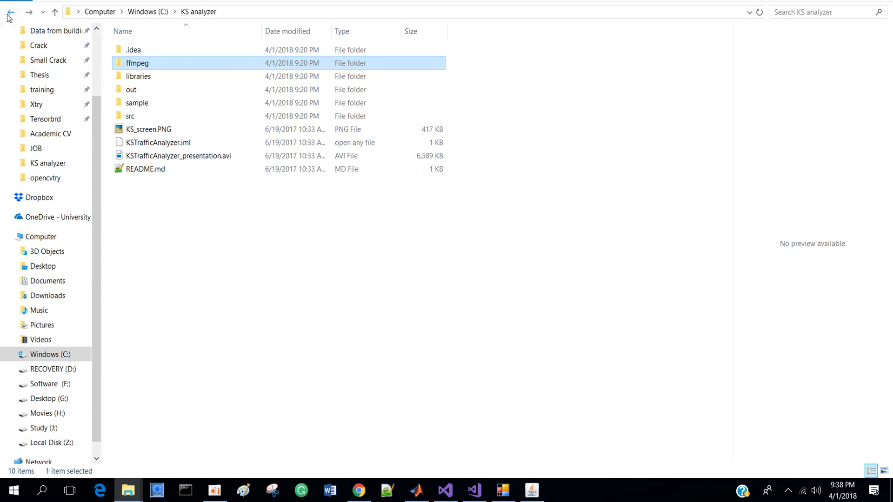
click(163, 254)
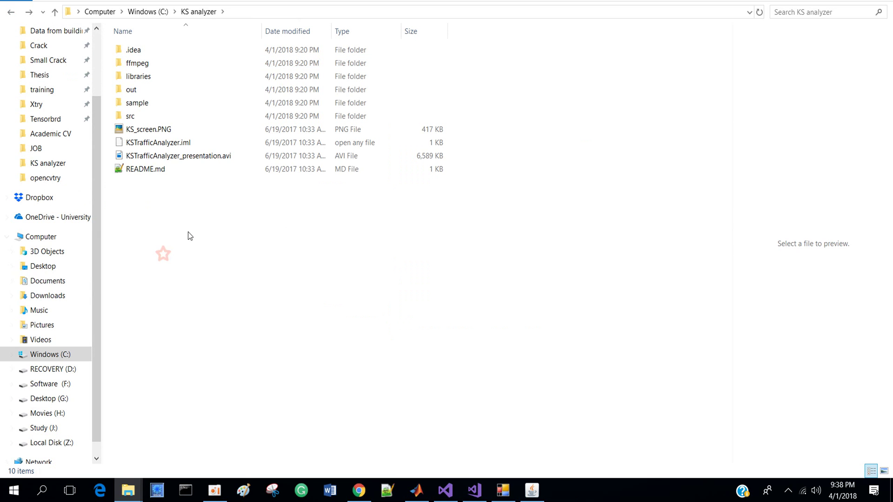
double_click(205, 158)
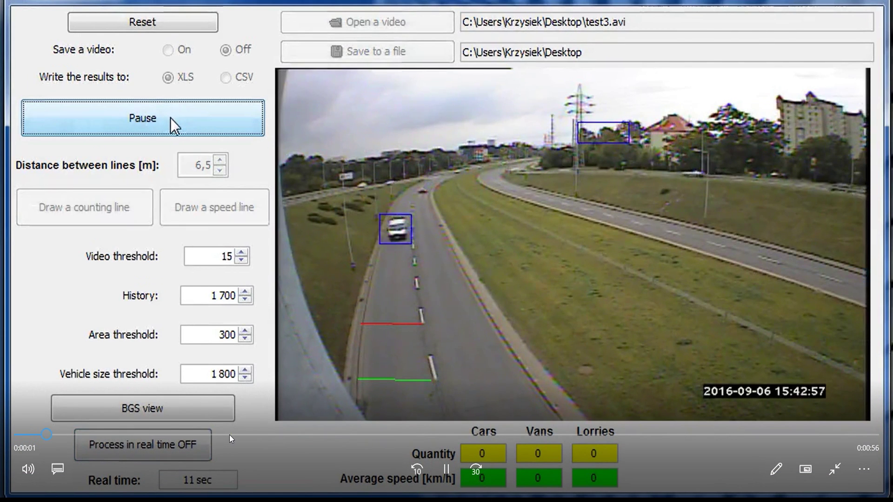
click(232, 435)
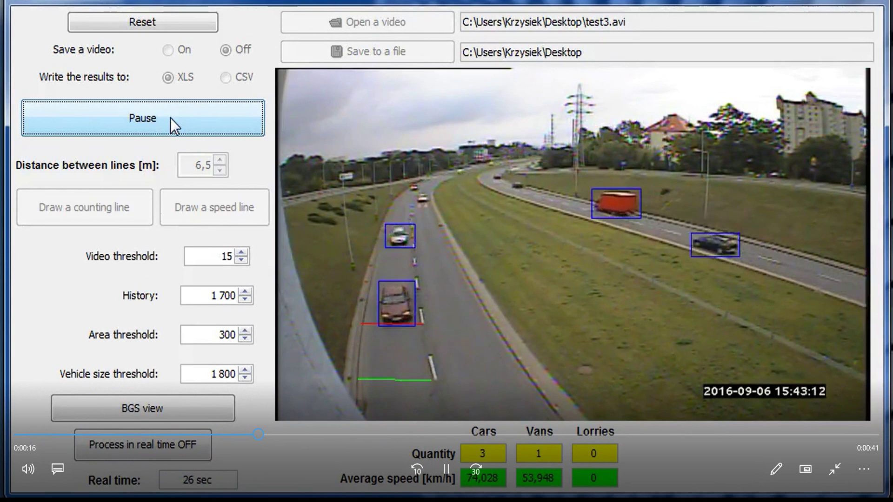
key(alt+F4)
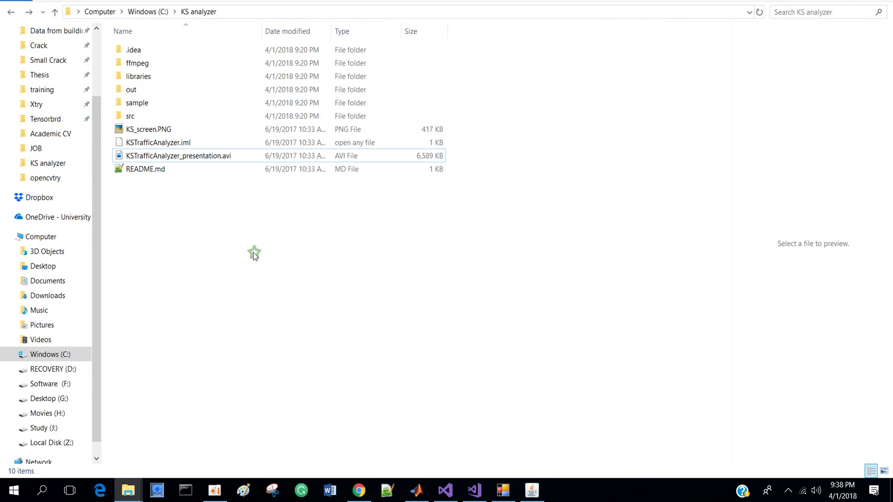
Open out\artifacts\KSTrafficAnalyzer_jar, select KSTrafficAnalyzer.jar, and bring up the KS Traffic Analyzer window
click(148, 90)
double_click(149, 91)
double_click(158, 50)
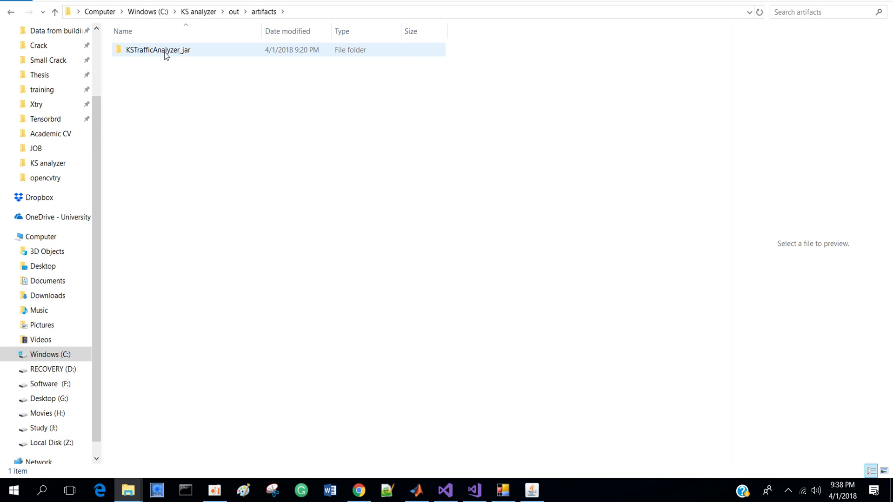
double_click(166, 55)
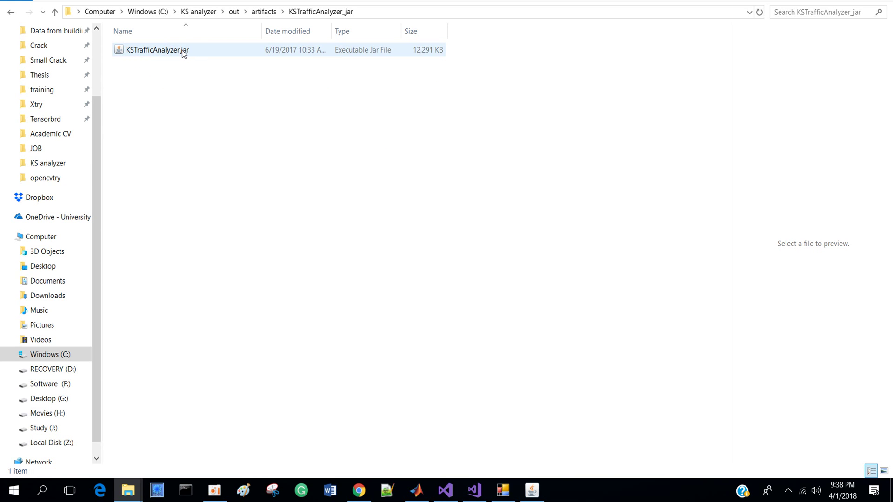
click(183, 50)
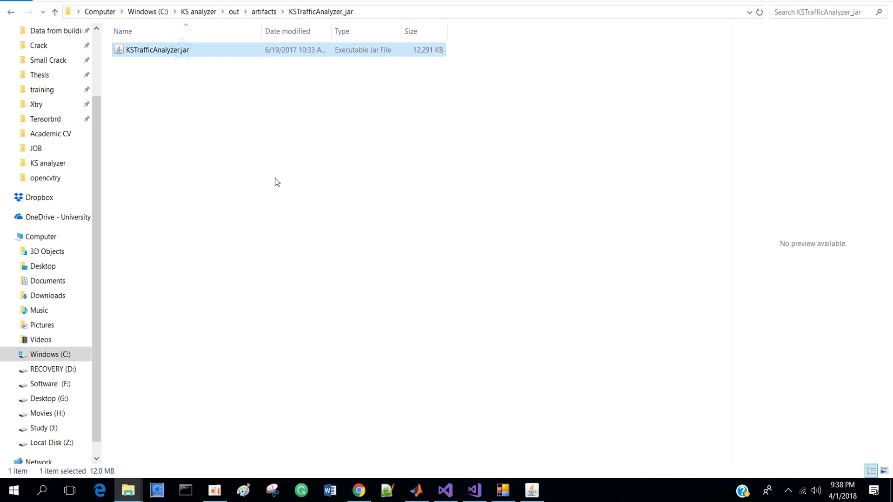
click(535, 492)
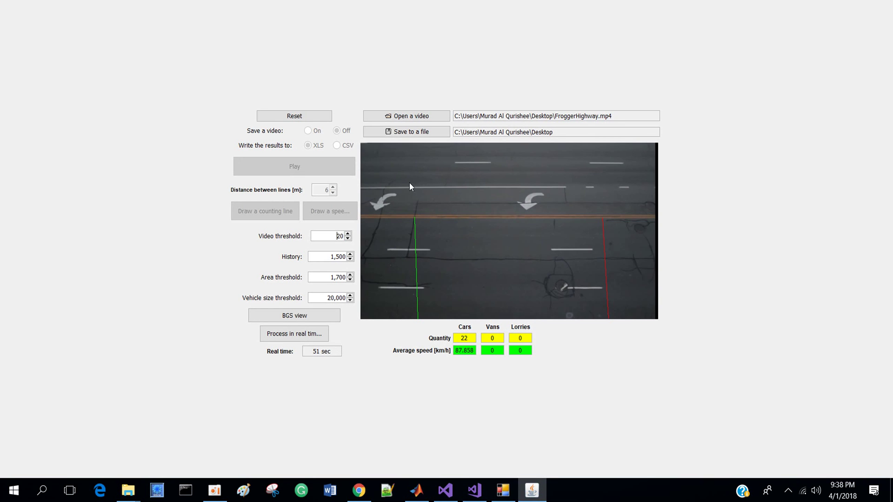
Load FroggerHighway.mp4 and set the Desktop as the output folder
click(420, 115)
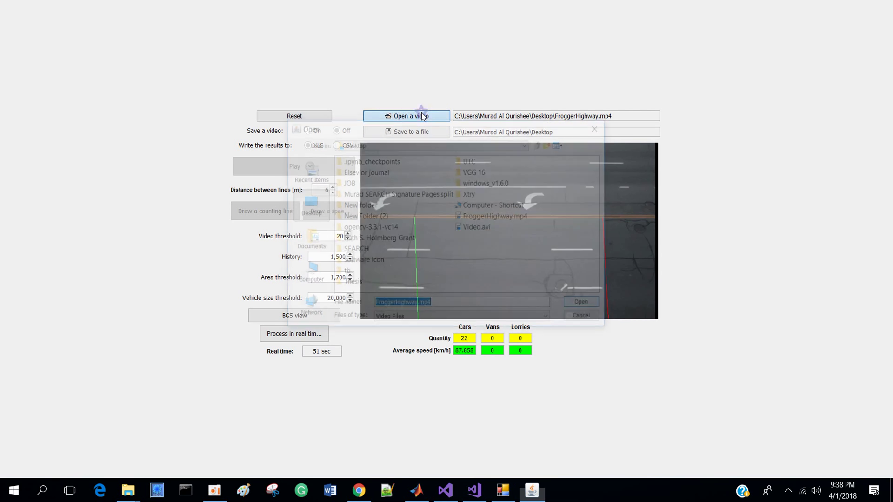
click(494, 216)
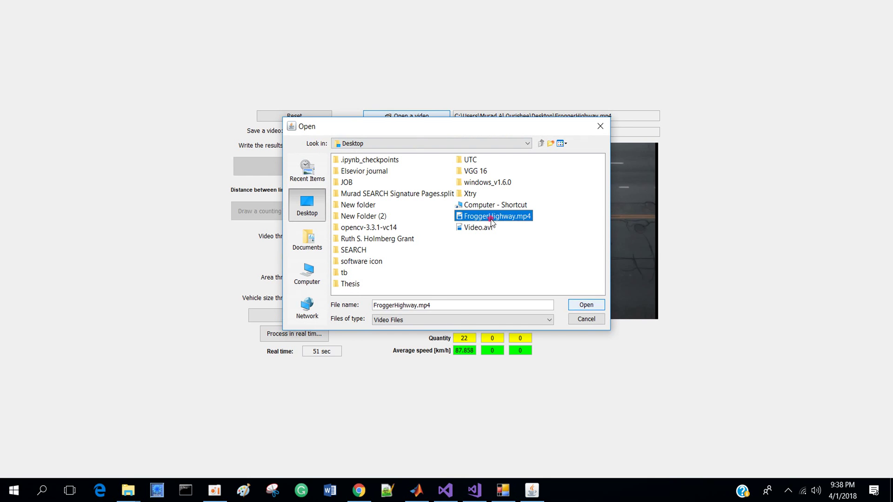
click(583, 305)
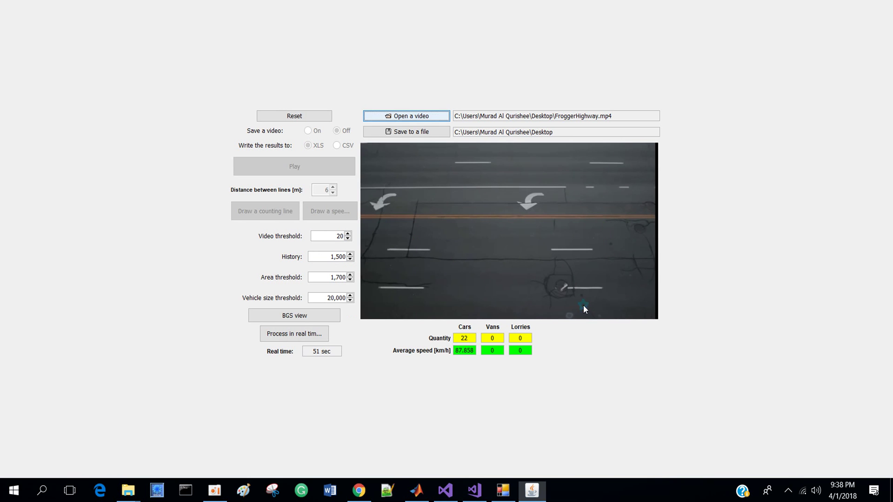
click(430, 132)
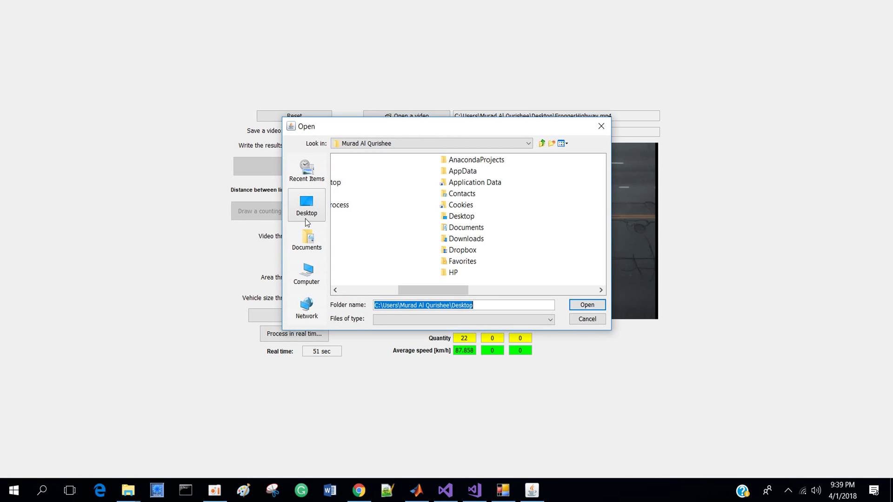
click(587, 305)
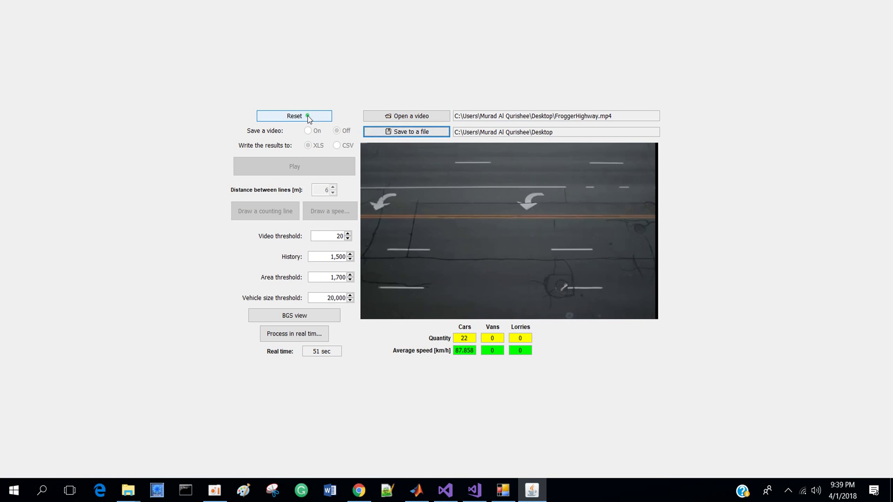
Reset counts and time to zero, then reload FroggerHighway.mp4 and reselect Desktop for output
click(308, 115)
click(424, 239)
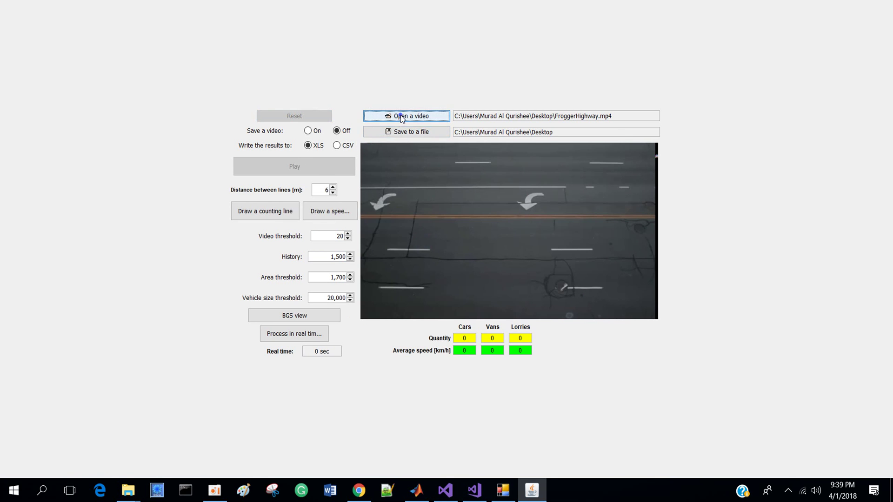
click(400, 115)
click(501, 219)
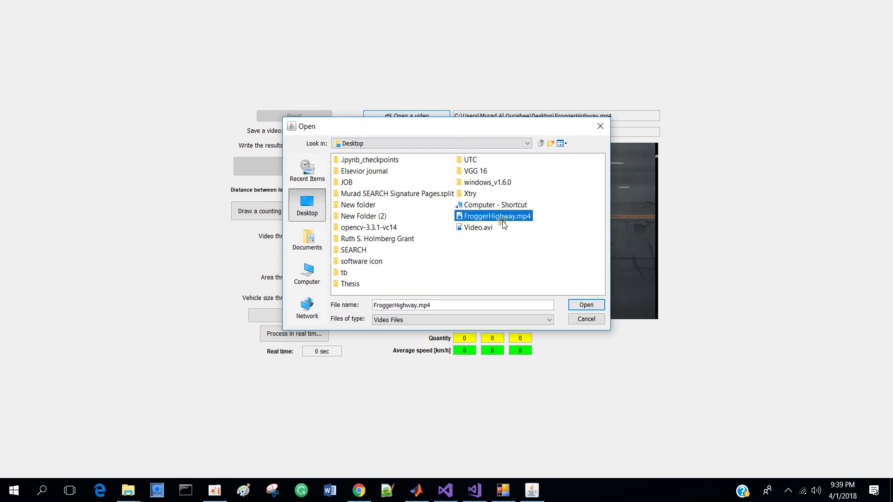
click(585, 305)
click(423, 132)
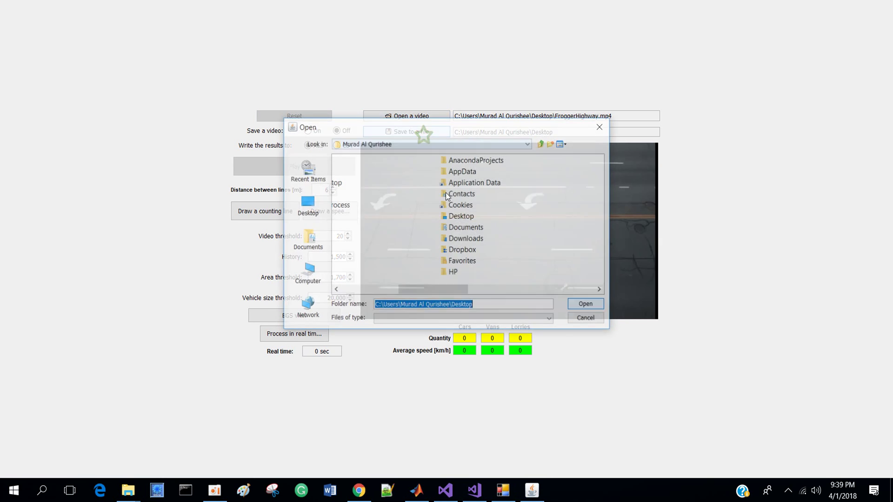
click(305, 209)
click(588, 305)
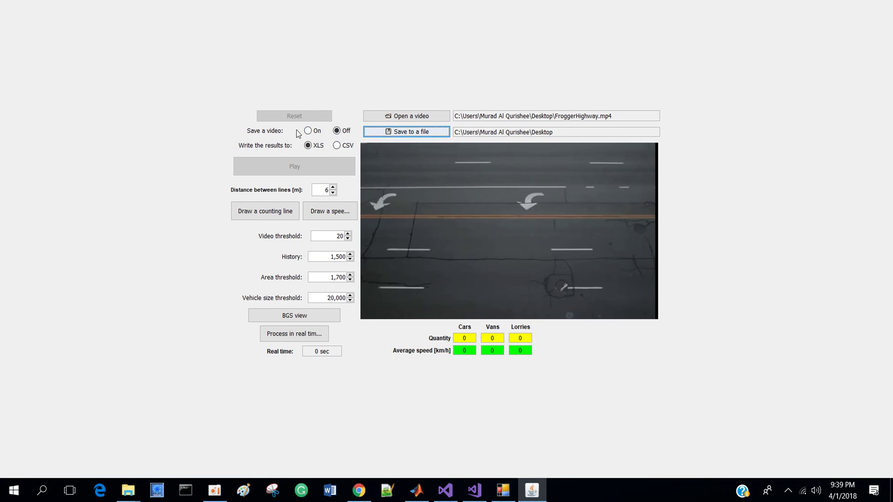
Switch video saving on and draw the red counting line across the road
click(308, 131)
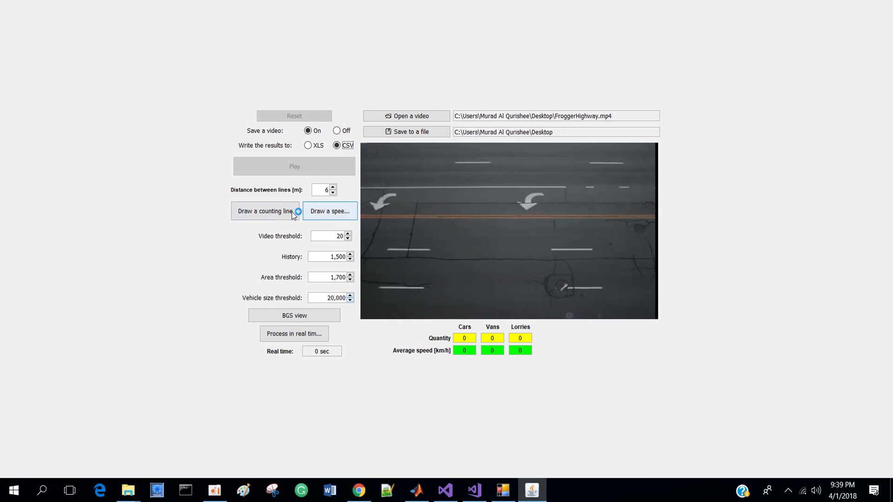
click(272, 213)
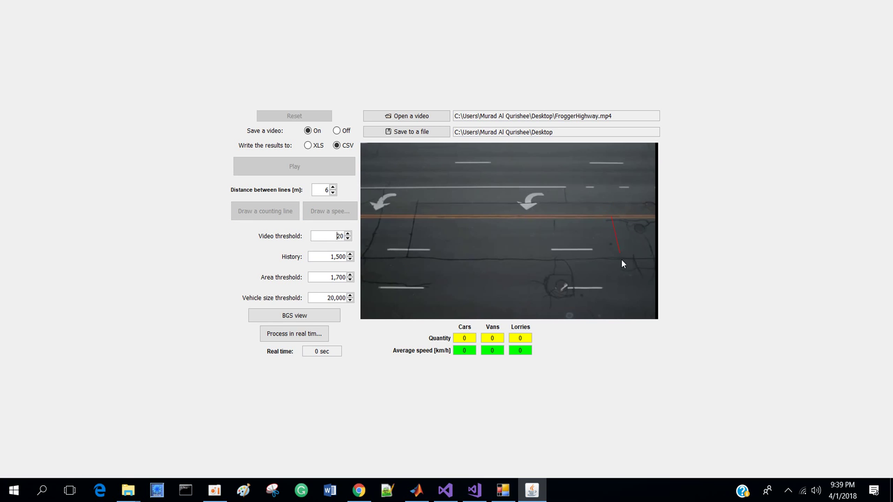
click(621, 320)
Draw the green speed line from below the orange centre line to the road's bottom
click(322, 212)
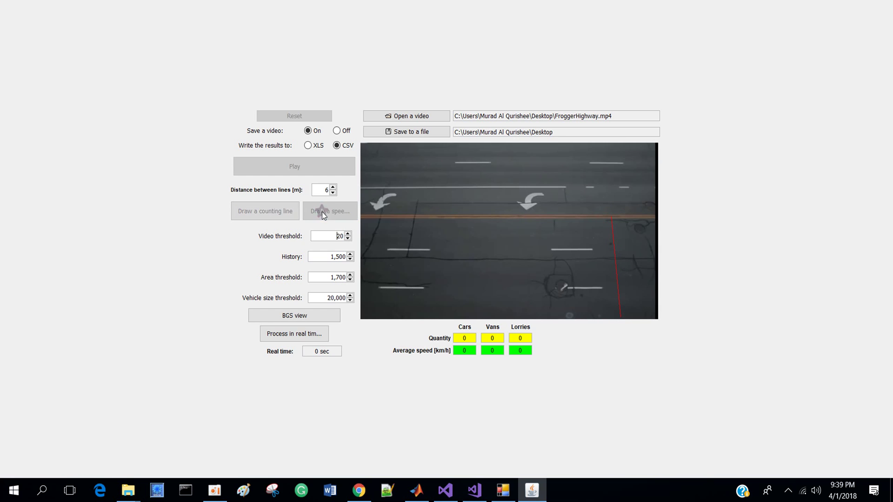
click(401, 217)
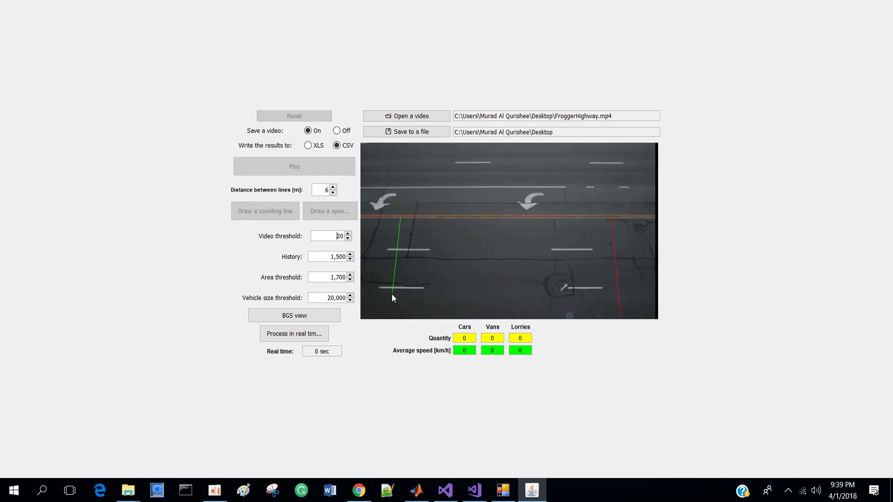
click(395, 320)
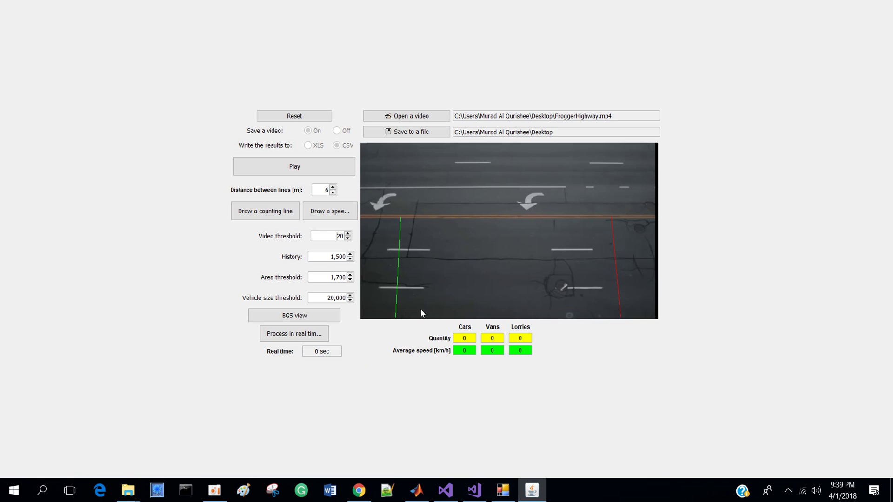
Start processing FroggerHighway.mp4 and maximise the analyzer window while it counts cars
click(311, 169)
drag(324, 2, 462, 91)
double_click(462, 90)
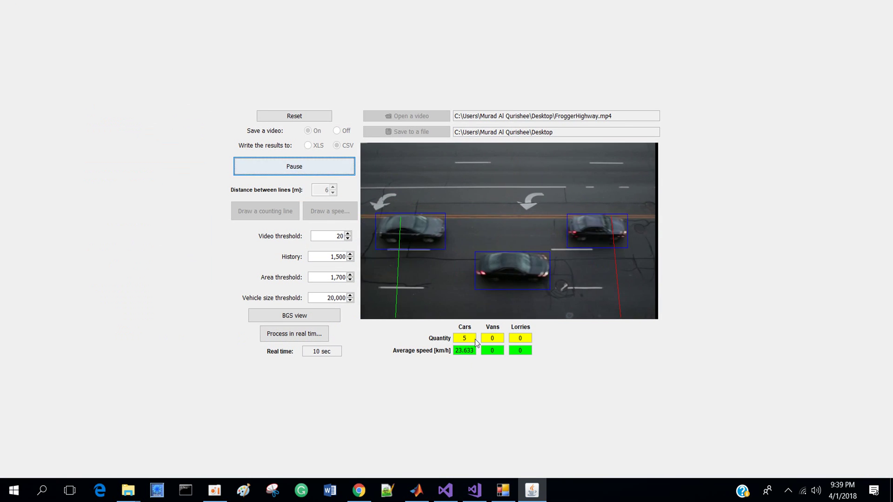